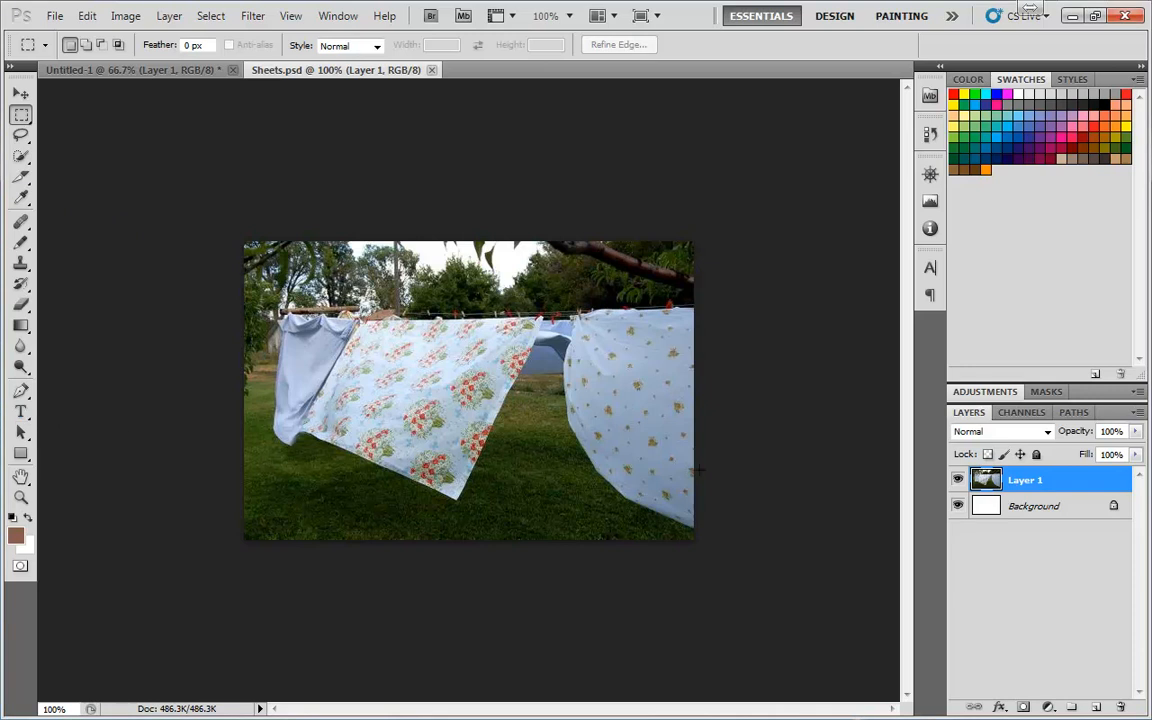
- Add a point text layer containing the short first name over the floral sheet in Arial Bold
{"action": "left_click", "coordinate": [21, 411]}
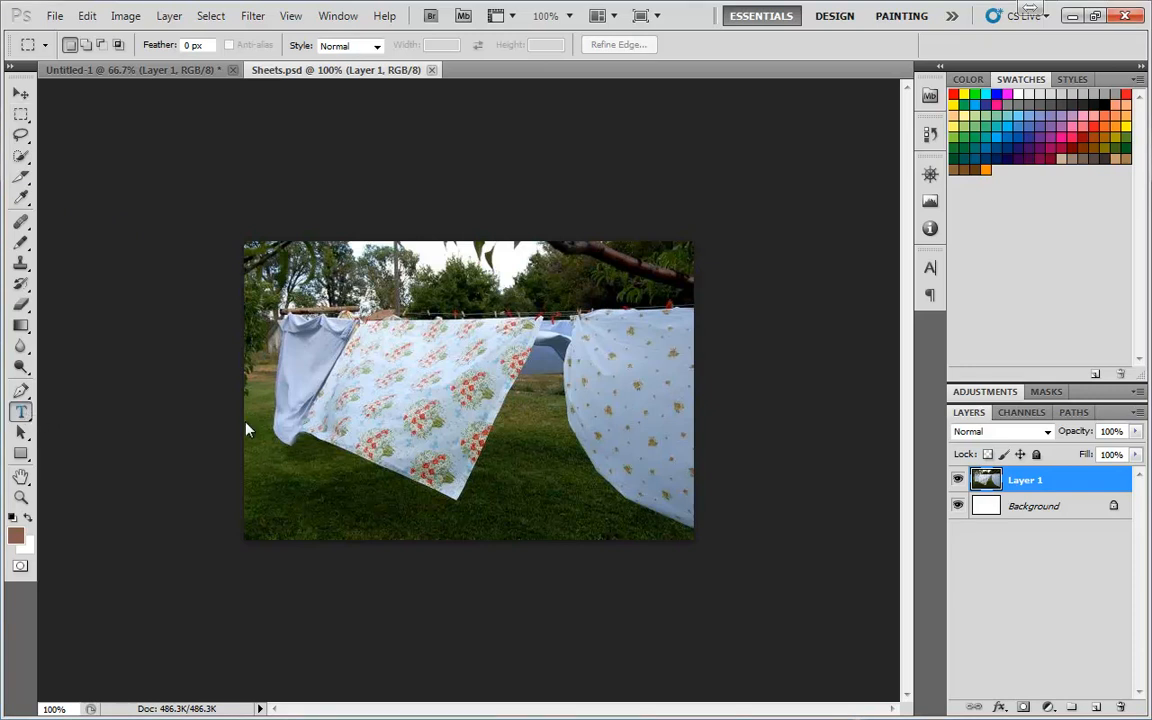
{"action": "left_click", "coordinate": [400, 397]}
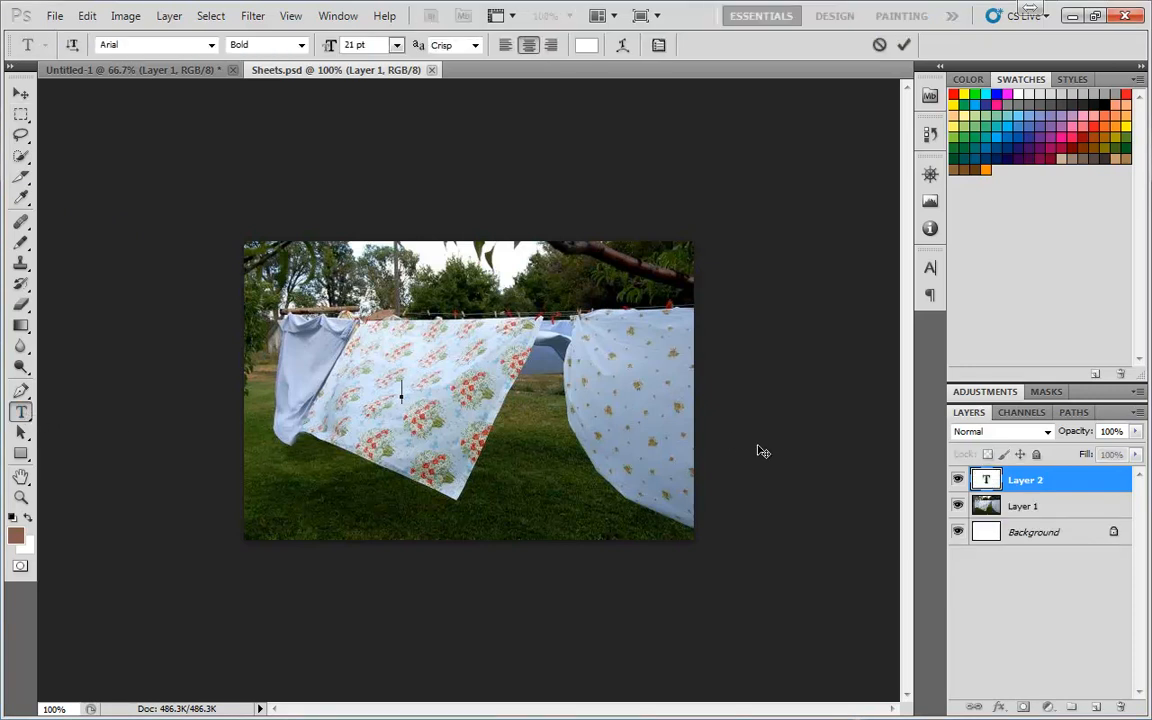
{"action": "type", "text": "Zak"}
{"action": "key", "text": "ctrl+Return"}
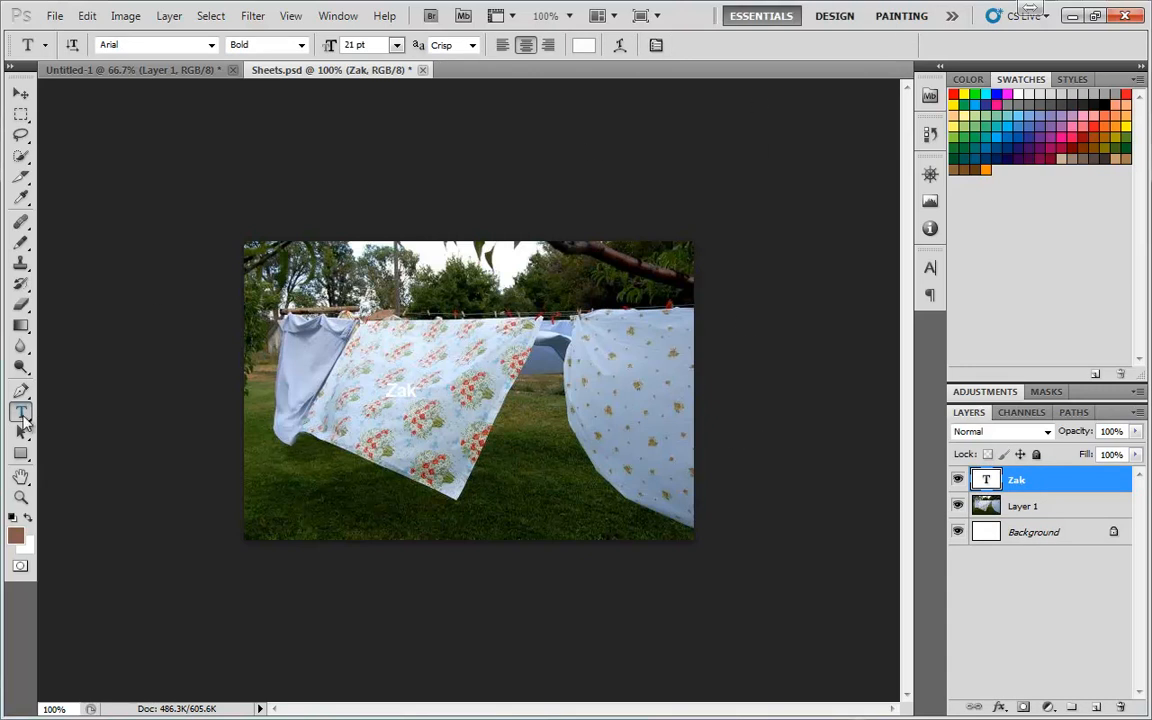
{"action": "key", "text": "Return"}
- Set the text colour to bright red, f30909
{"action": "left_click", "coordinate": [583, 45]}
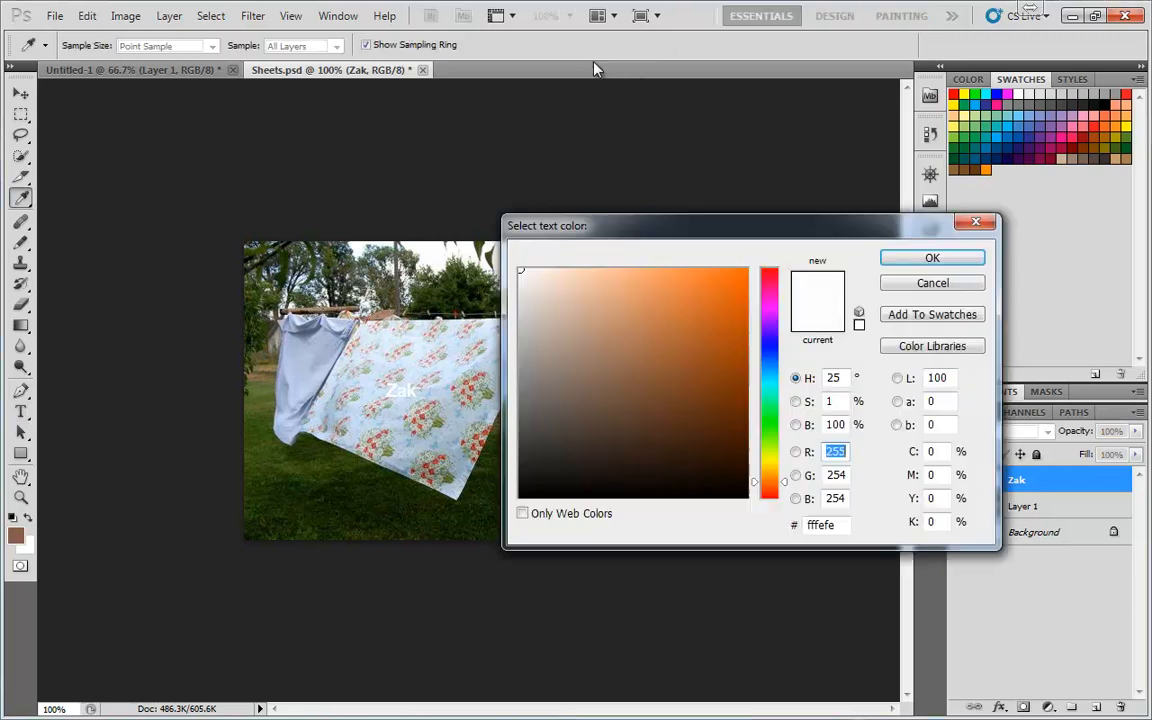
{"action": "mouse_move", "coordinate": [768, 425]}
{"action": "left_mouse_down"}
{"action": "mouse_move", "coordinate": [779, 336]}
{"action": "mouse_move", "coordinate": [771, 265]}
{"action": "left_mouse_up"}
{"action": "left_click_drag", "start_coordinate": [700, 270], "coordinate": [795, 249]}
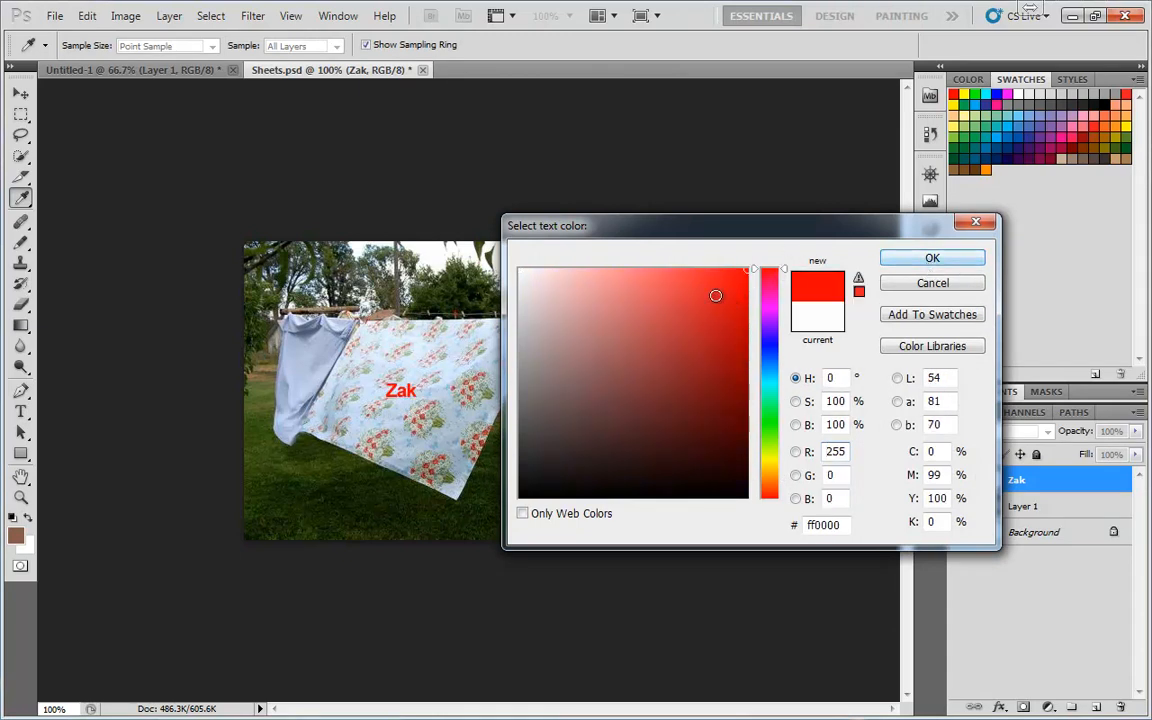
{"action": "left_click", "coordinate": [729, 285]}
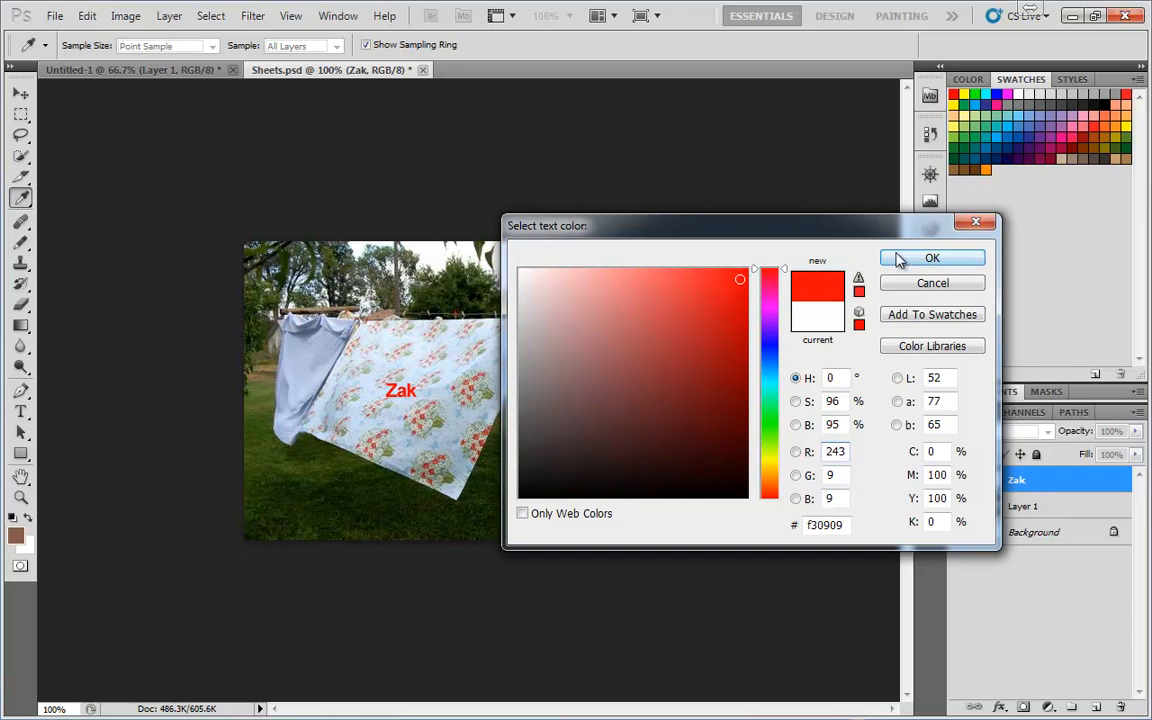
{"action": "left_click", "coordinate": [932, 258]}
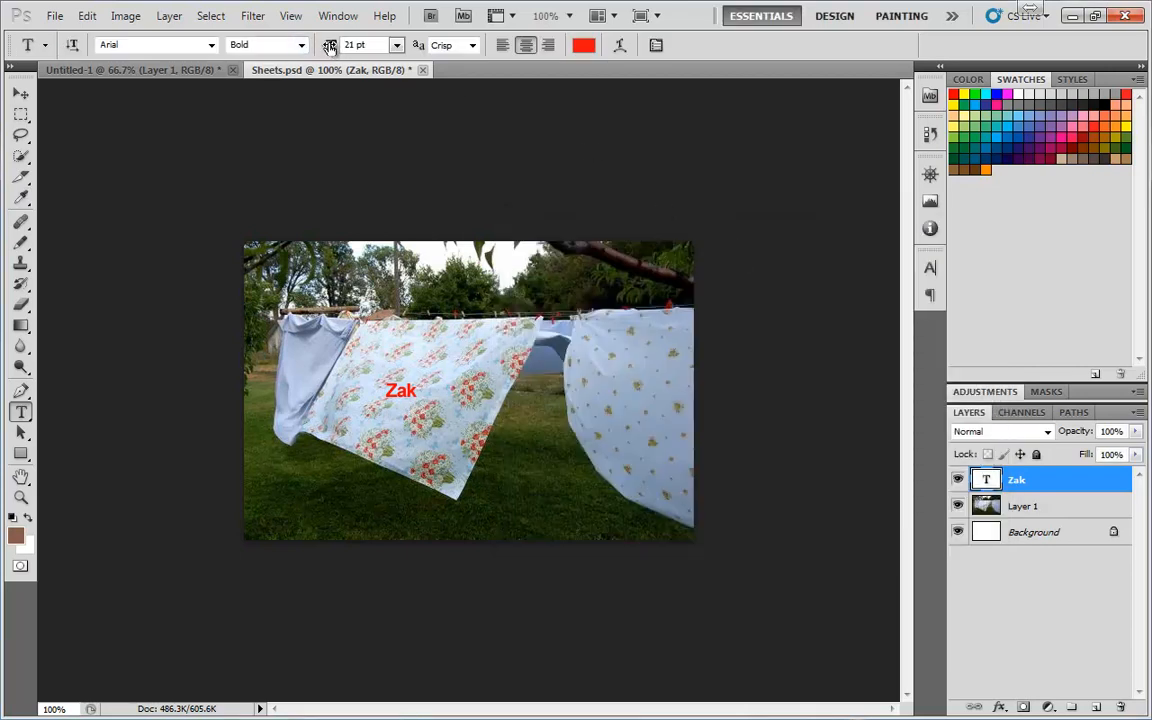
- Enlarge the text to 145 pt and move it slightly down and left across the floral sheet
{"action": "left_click_drag", "start_coordinate": [330, 47], "coordinate": [380, 54]}
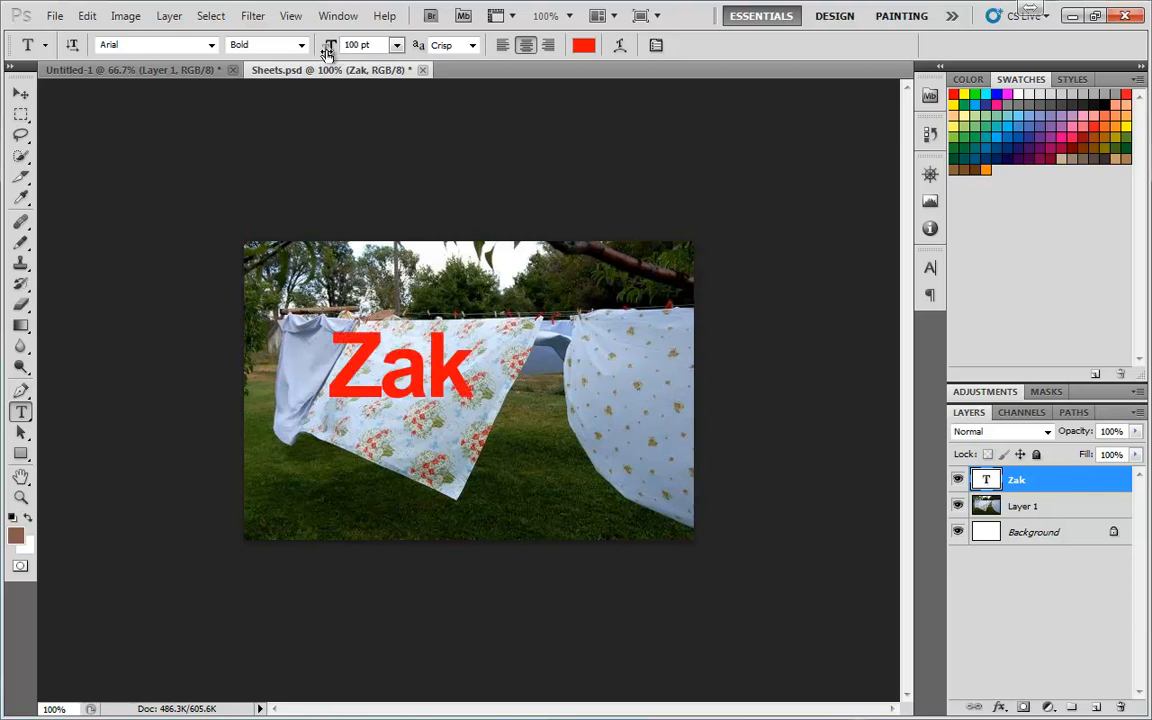
{"action": "left_click", "coordinate": [20, 93]}
{"action": "left_click_drag", "start_coordinate": [412, 377], "coordinate": [398, 408]}
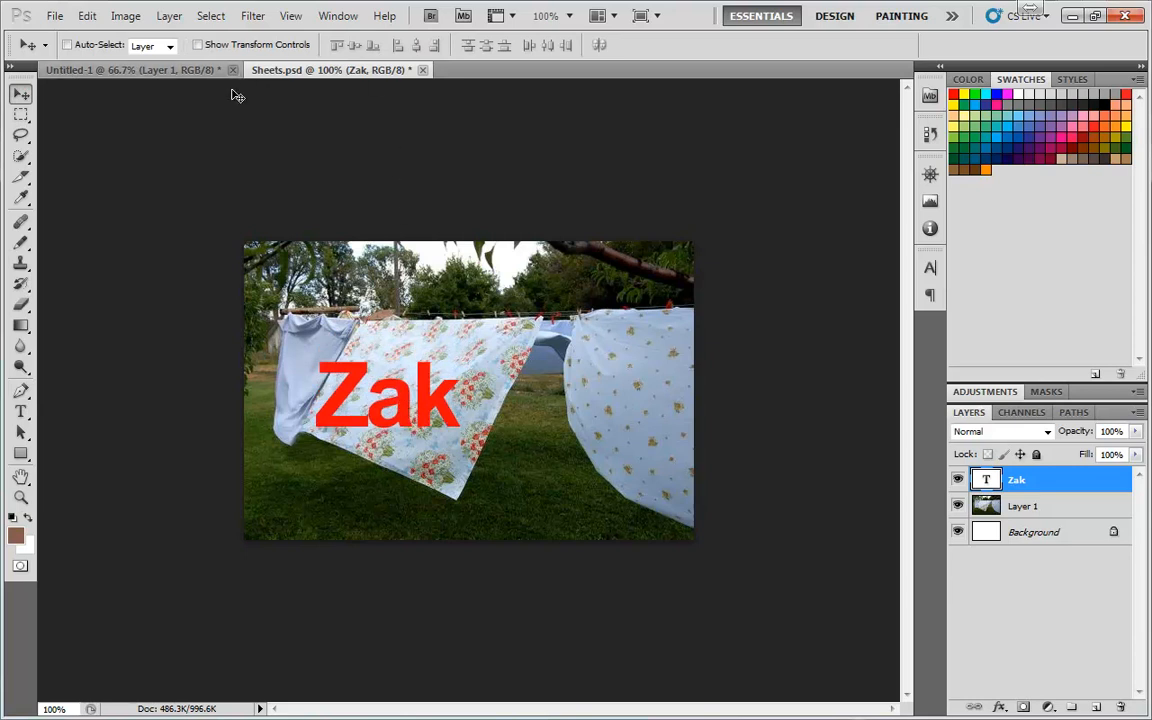
{"action": "key", "text": "t"}
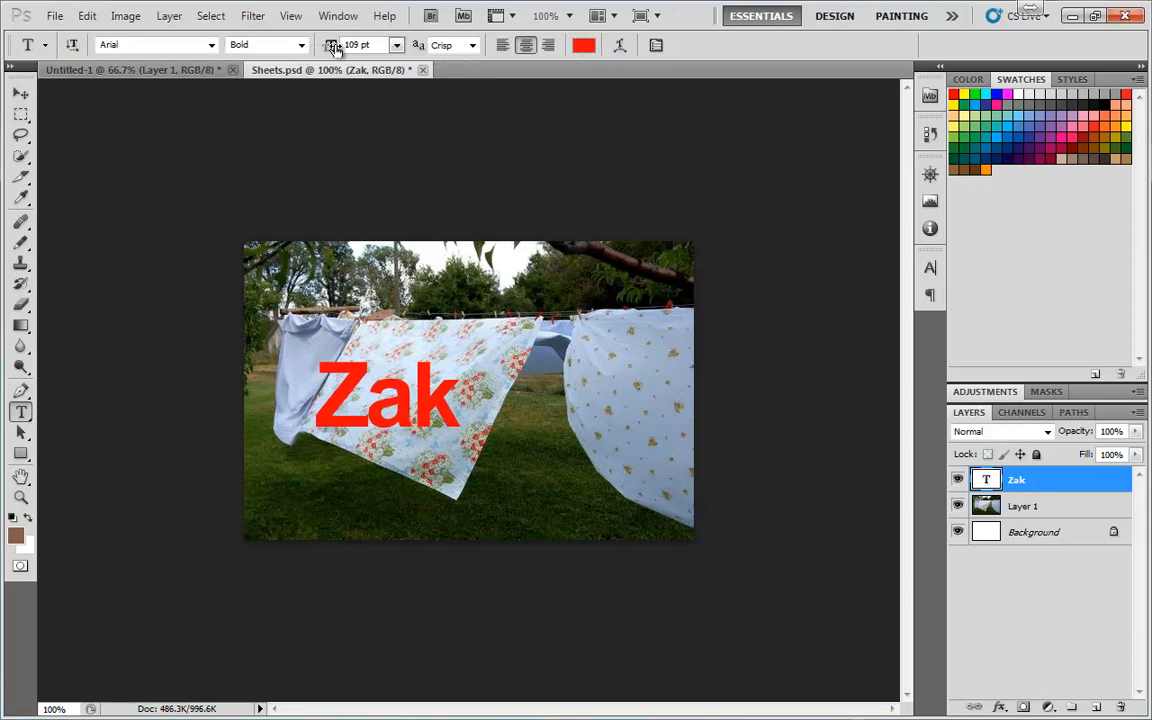
{"action": "left_click_drag", "start_coordinate": [333, 47], "coordinate": [354, 48]}
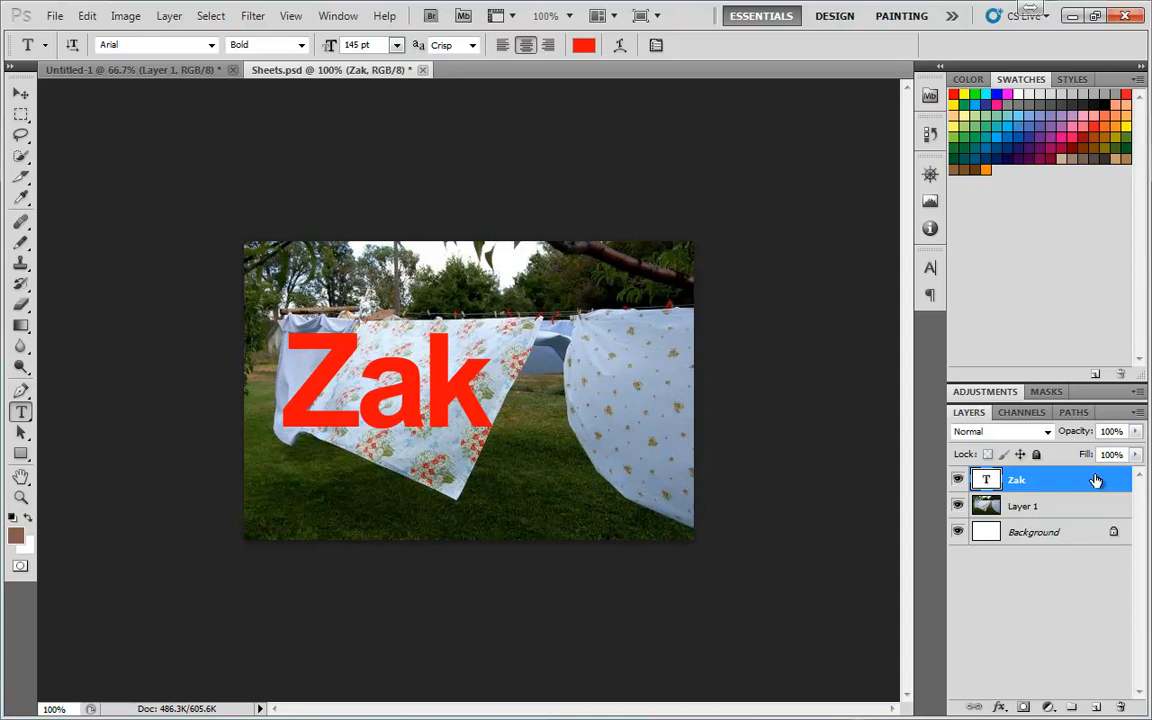
- Rasterize the text layer and warp the lettering so its upper edge arches and its right side curves inward
{"action": "right_click", "coordinate": [1061, 487]}
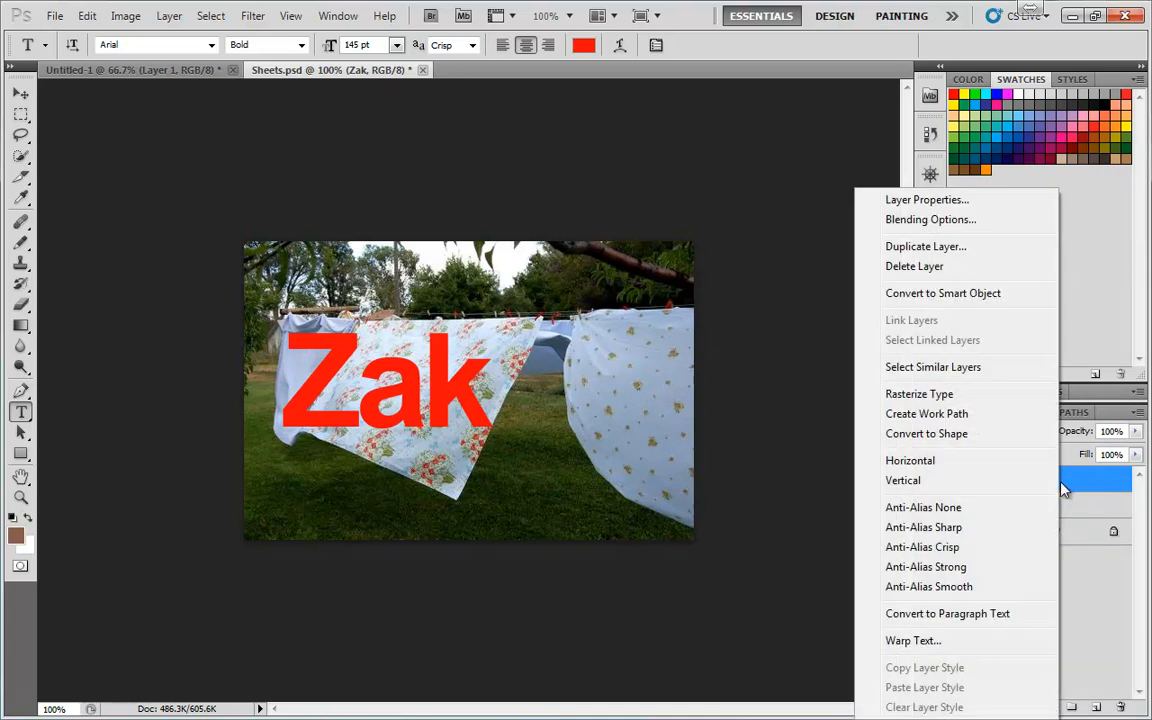
{"action": "left_click", "coordinate": [929, 401]}
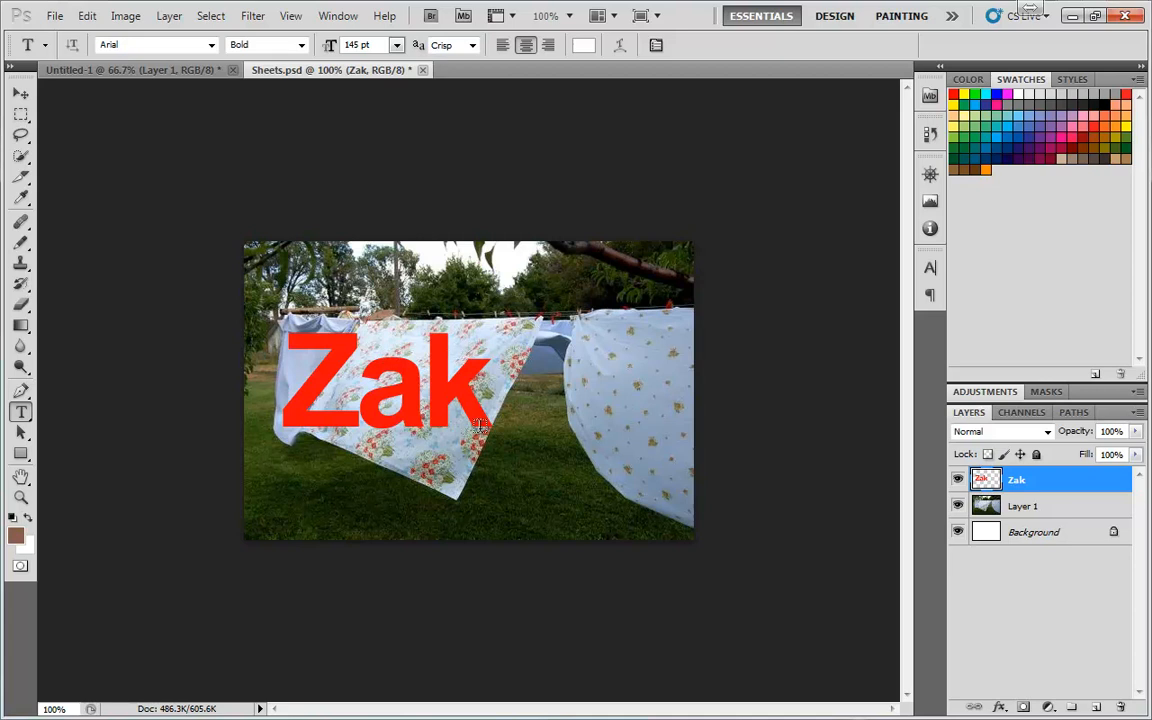
{"action": "left_click", "coordinate": [87, 16]}
{"action": "mouse_move", "coordinate": [110, 366]}
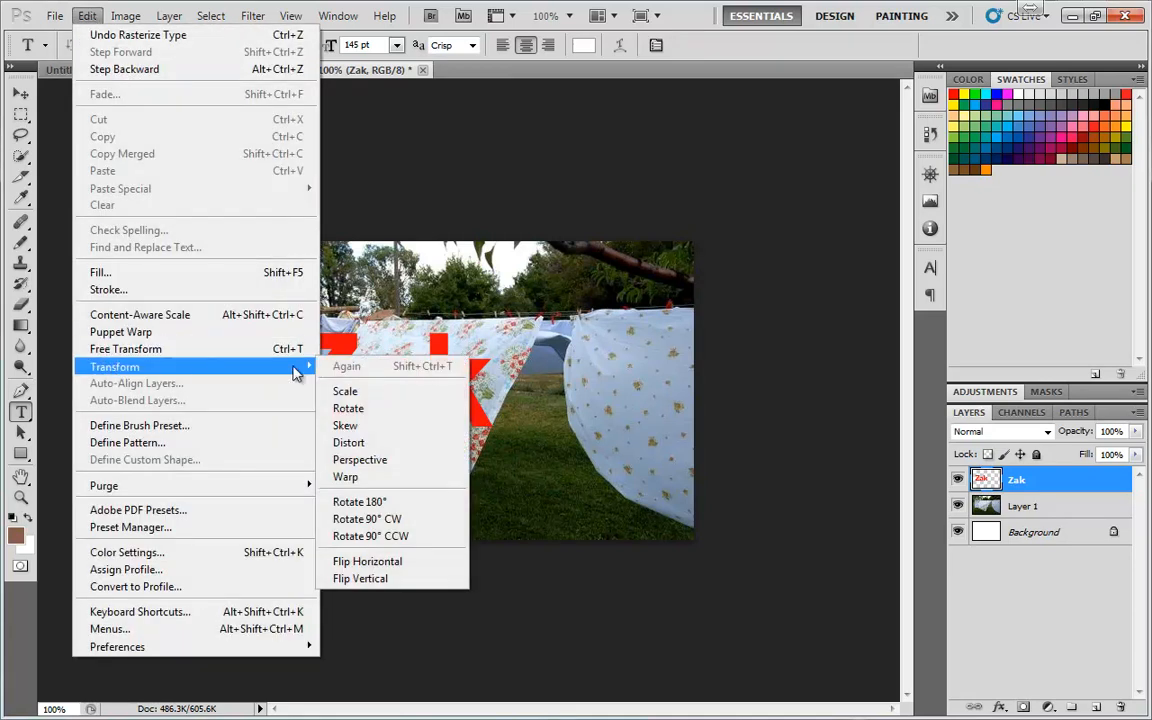
{"action": "left_click", "coordinate": [357, 479]}
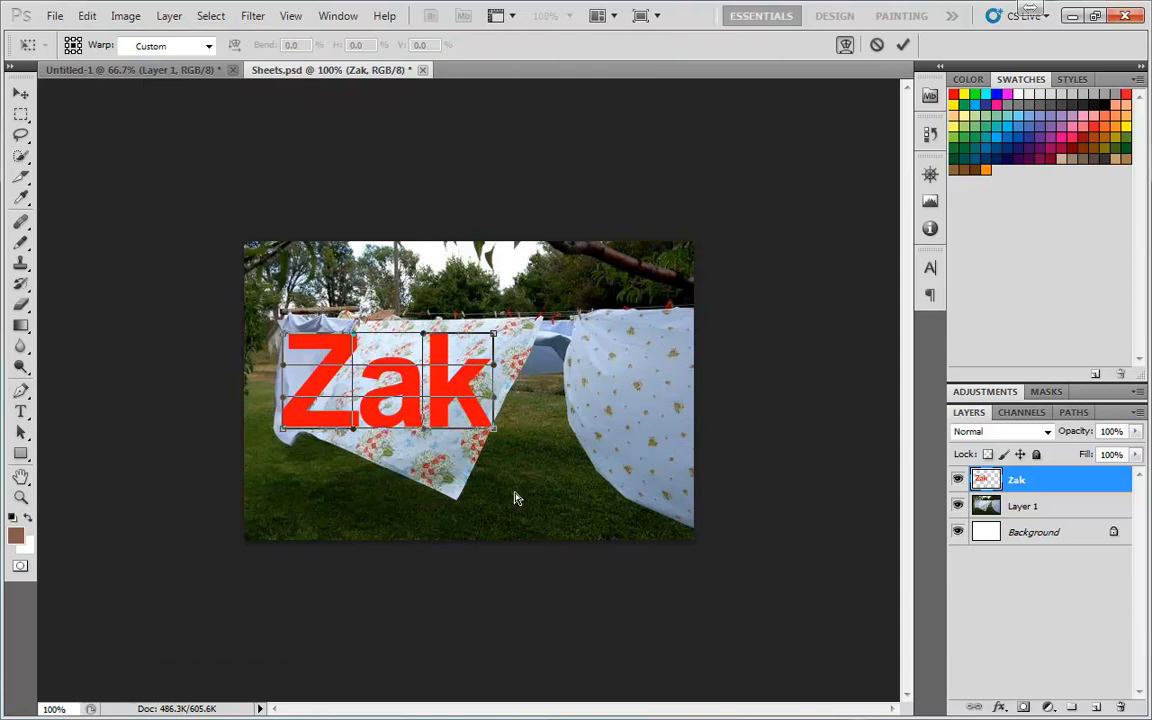
{"action": "left_click_drag", "start_coordinate": [350, 348], "coordinate": [378, 380]}
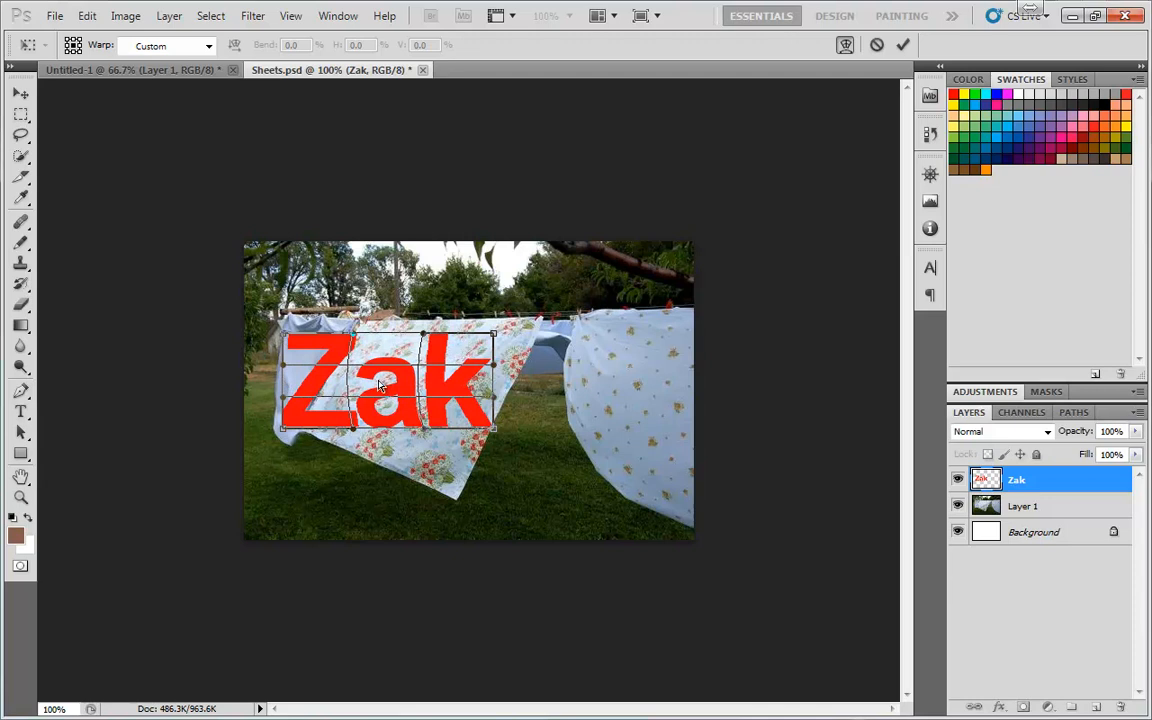
{"action": "left_click_drag", "start_coordinate": [383, 352], "coordinate": [355, 298]}
{"action": "left_click_drag", "start_coordinate": [424, 330], "coordinate": [455, 292]}
{"action": "left_click_drag", "start_coordinate": [493, 365], "coordinate": [482, 432]}
{"action": "left_click_drag", "start_coordinate": [382, 377], "coordinate": [435, 373]}
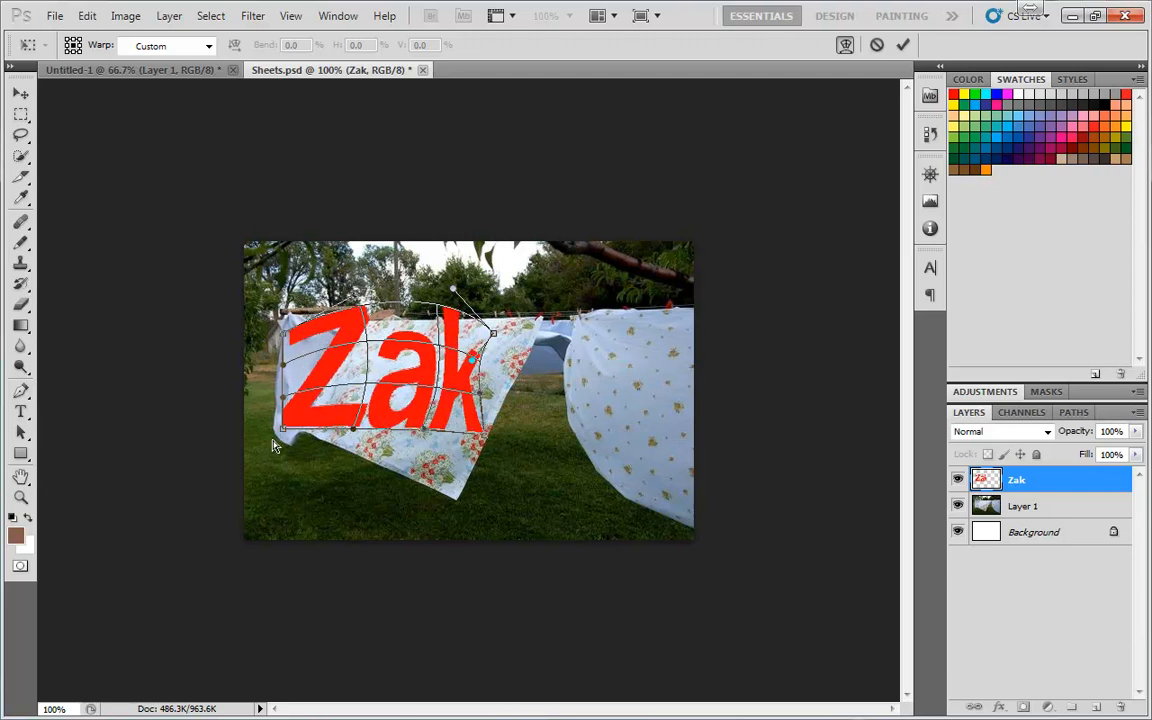
- Pull the warp's corners outward and shape its right side to follow the floral sheet's slanted right edge
{"action": "left_click_drag", "start_coordinate": [284, 432], "coordinate": [260, 420]}
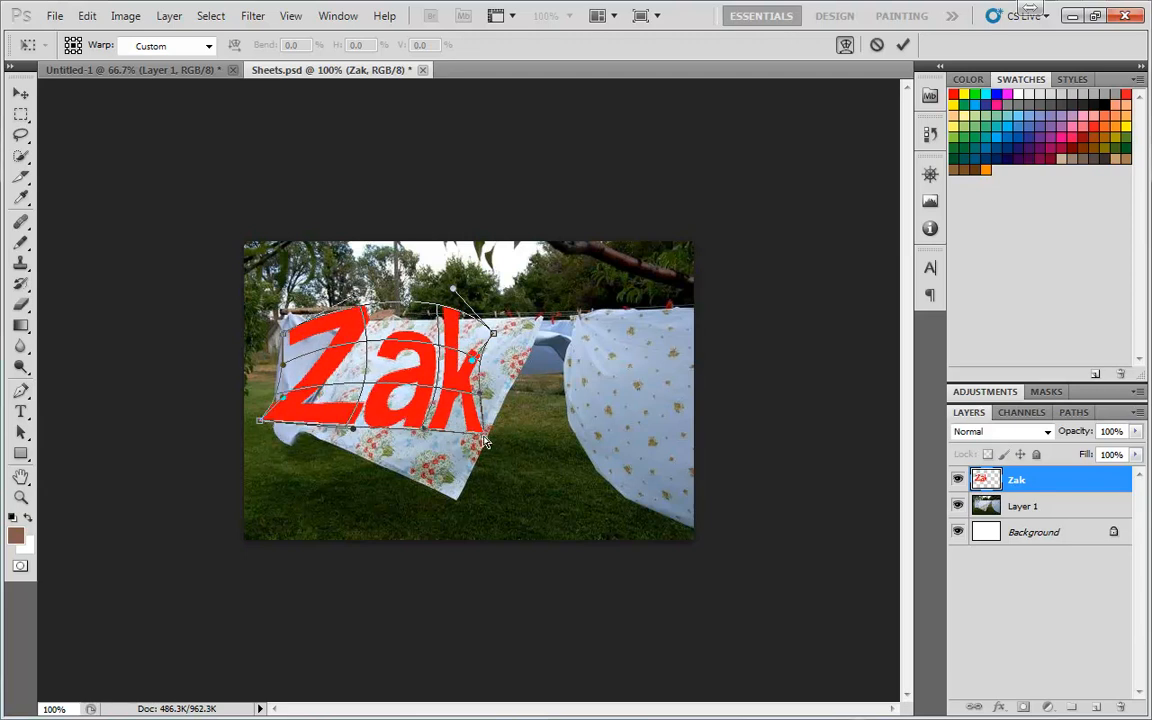
{"action": "left_click_drag", "start_coordinate": [484, 431], "coordinate": [455, 487]}
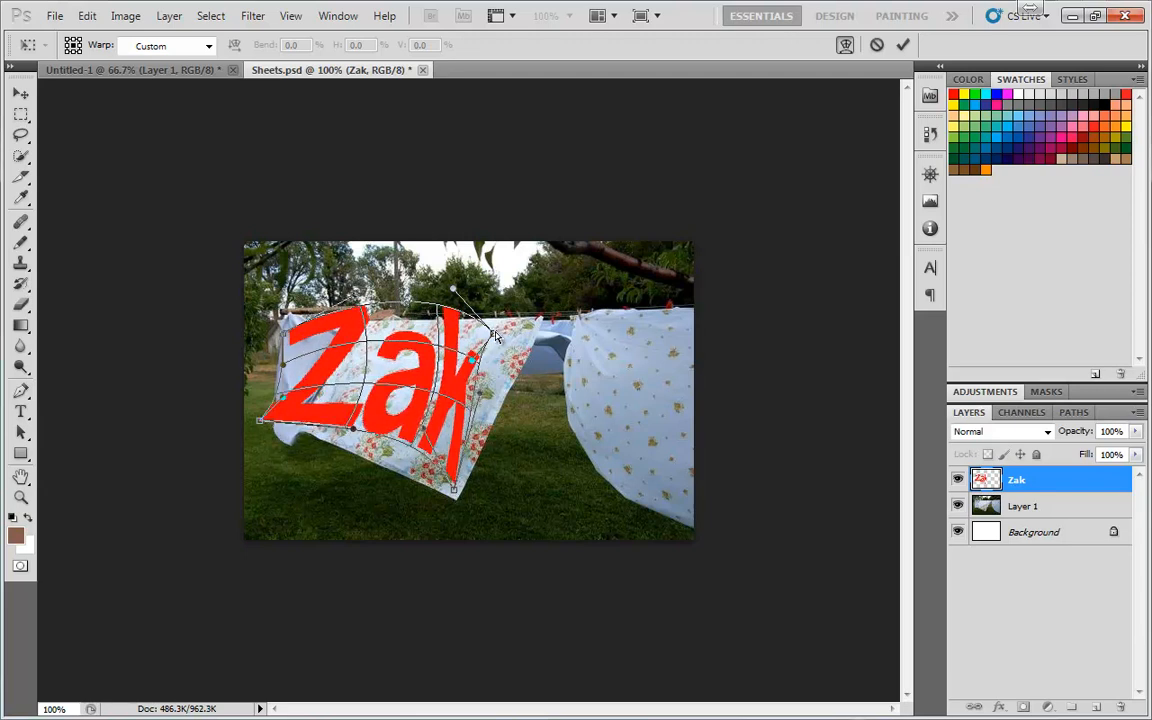
{"action": "left_click_drag", "start_coordinate": [494, 332], "coordinate": [529, 330]}
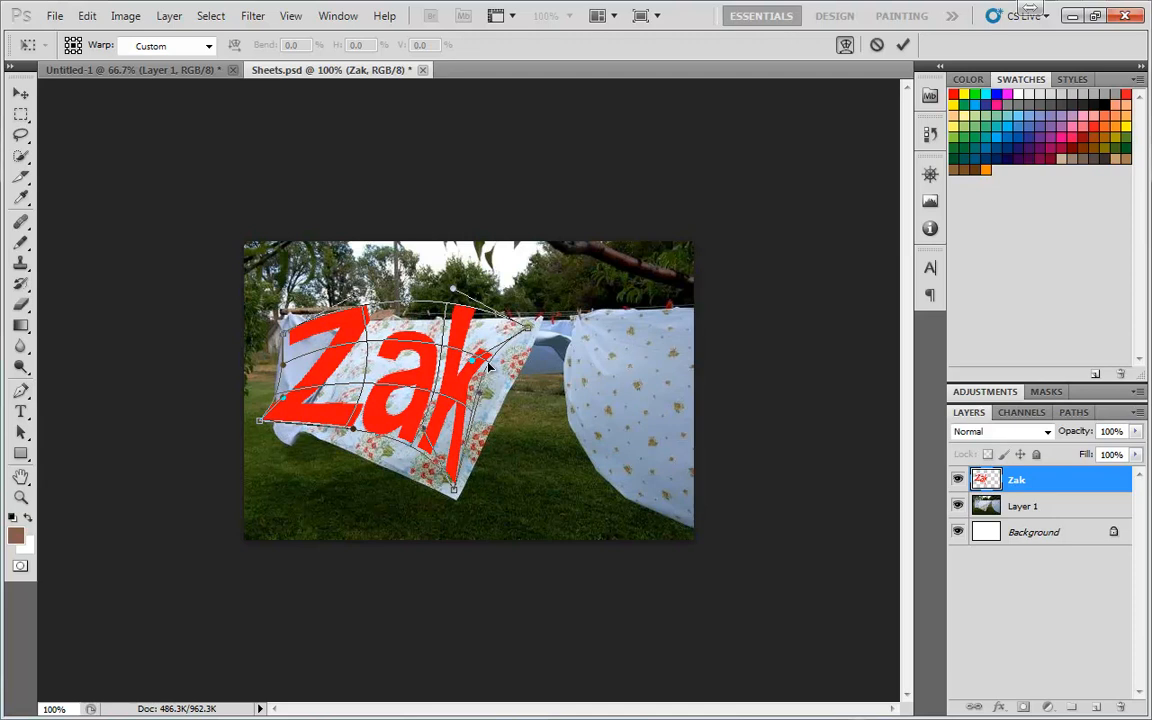
{"action": "mouse_move", "coordinate": [483, 364]}
{"action": "left_mouse_down"}
{"action": "mouse_move", "coordinate": [492, 366]}
{"action": "mouse_move", "coordinate": [481, 362]}
{"action": "left_mouse_up"}
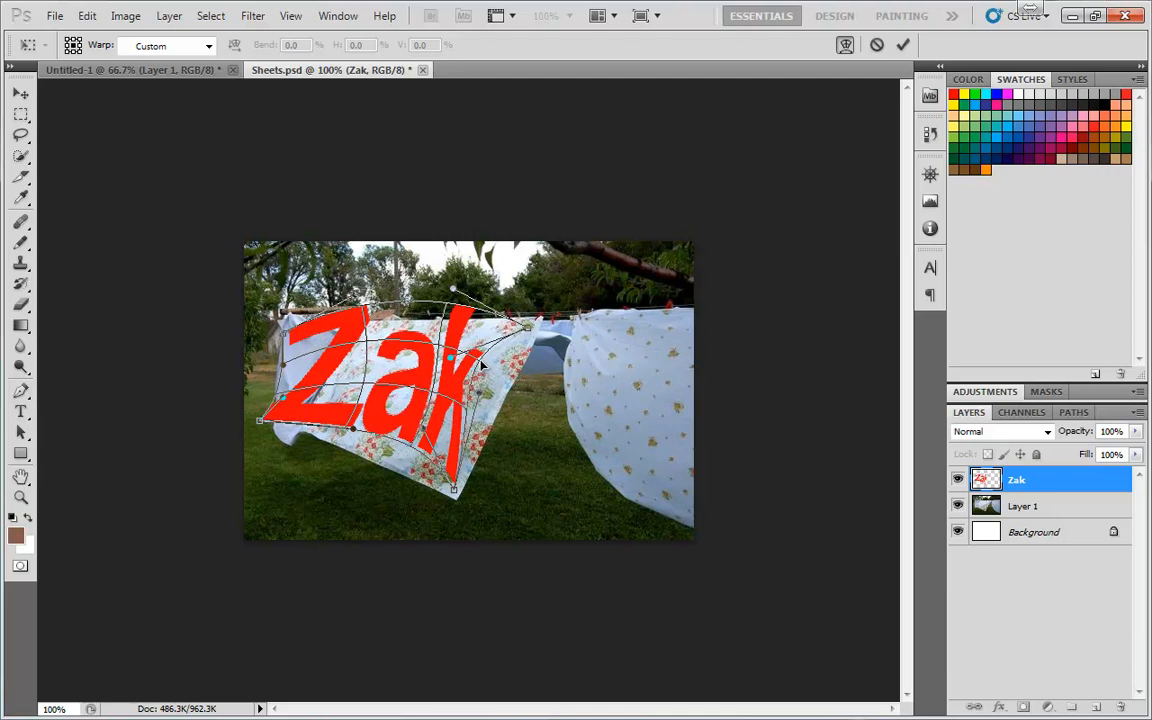
{"action": "left_click_drag", "start_coordinate": [452, 365], "coordinate": [500, 402]}
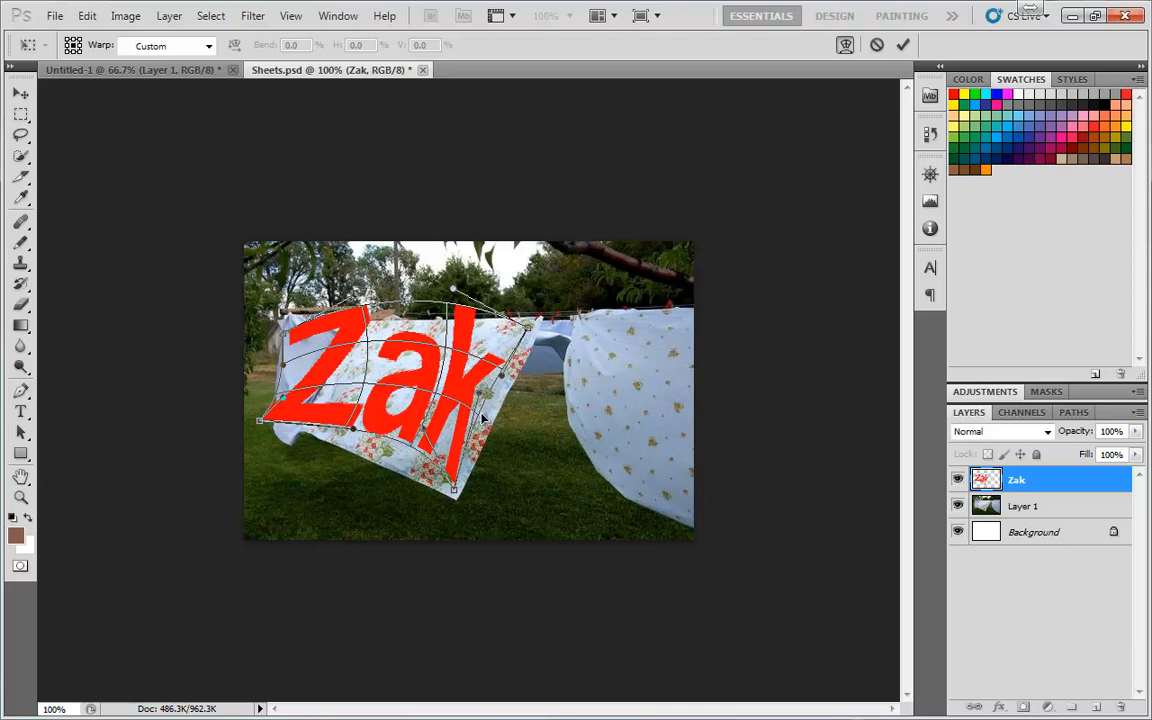
{"action": "mouse_move", "coordinate": [481, 414]}
{"action": "left_mouse_down"}
{"action": "mouse_move", "coordinate": [471, 419]}
{"action": "mouse_move", "coordinate": [482, 425]}
{"action": "left_mouse_up"}
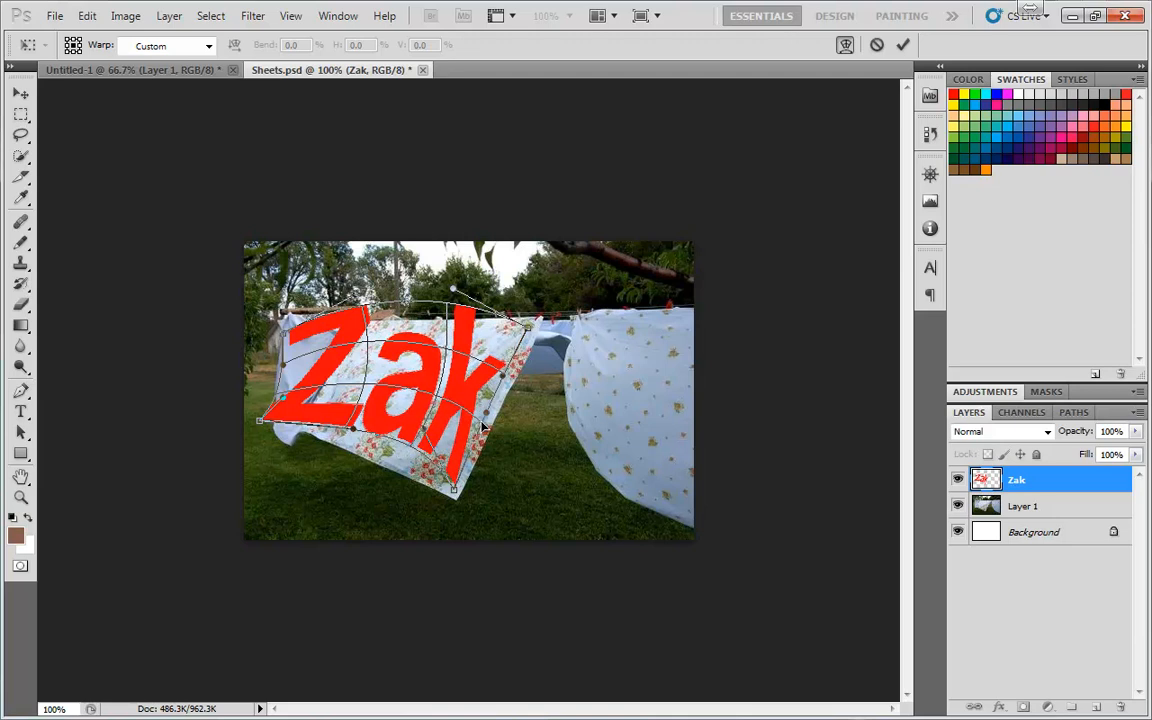
- Flatten the warp's upper edge along the clothesline and fit its left side to the floral sheet's left edge
{"action": "left_click_drag", "start_coordinate": [454, 291], "coordinate": [454, 326]}
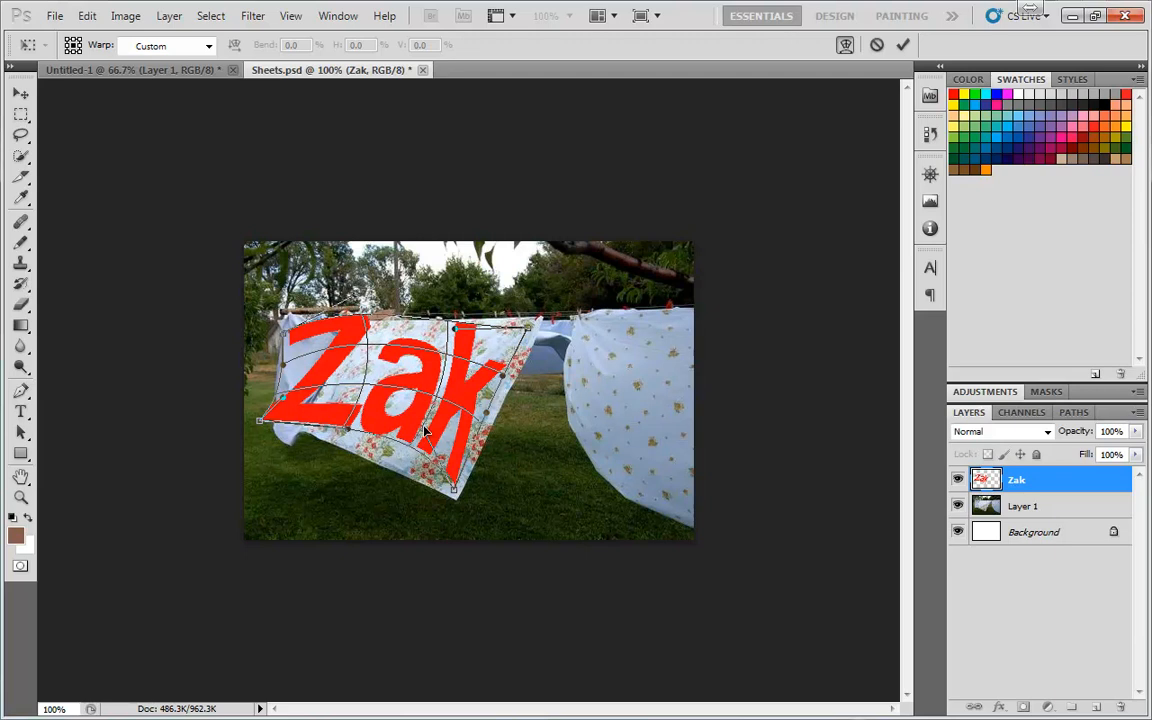
{"action": "left_click_drag", "start_coordinate": [424, 429], "coordinate": [415, 434]}
{"action": "left_click_drag", "start_coordinate": [260, 420], "coordinate": [323, 398]}
{"action": "left_click_drag", "start_coordinate": [272, 330], "coordinate": [344, 365]}
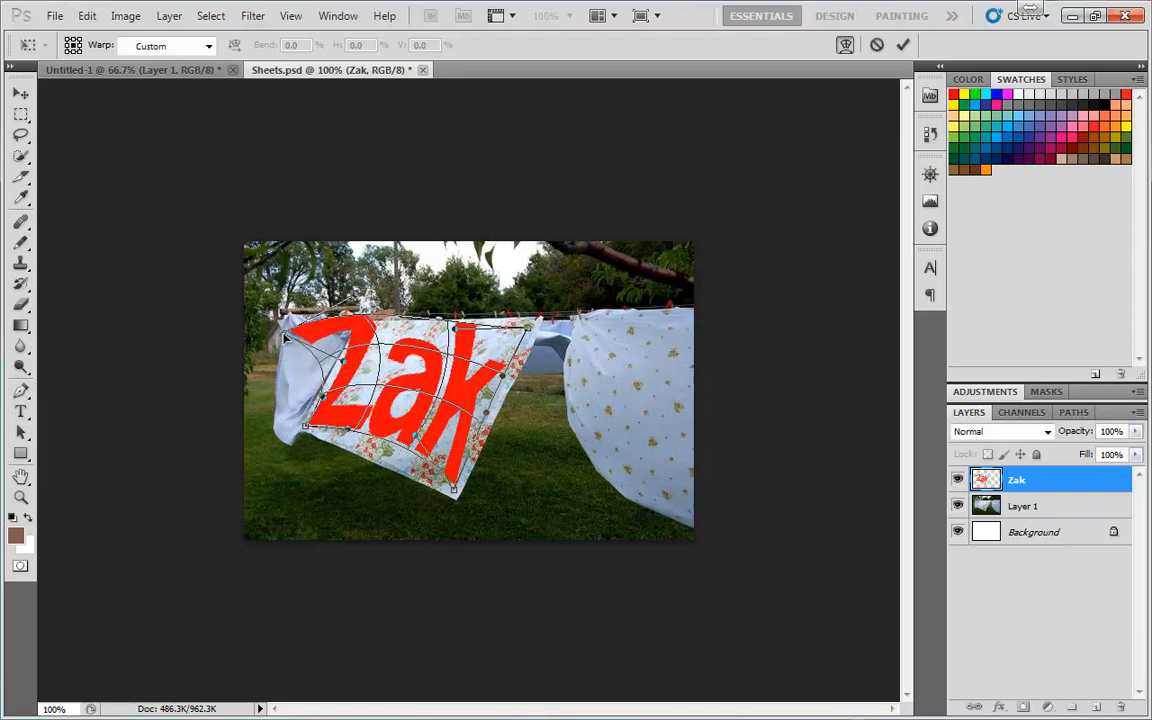
{"action": "left_click_drag", "start_coordinate": [263, 306], "coordinate": [365, 332]}
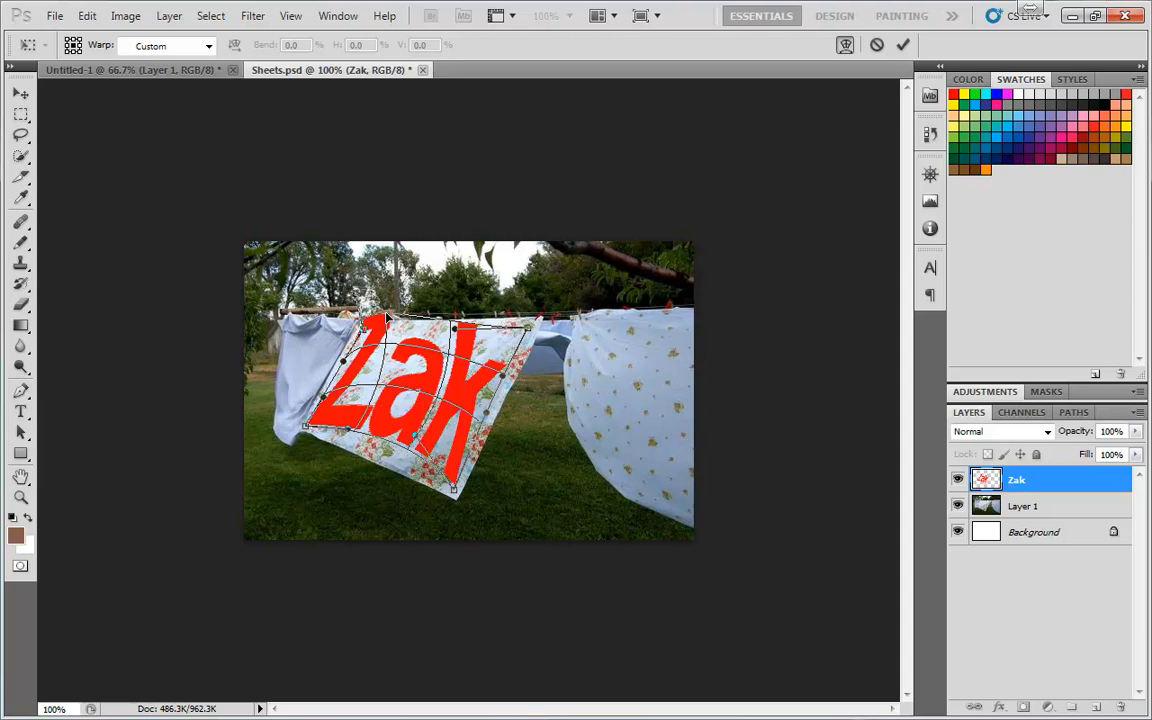
{"action": "left_click_drag", "start_coordinate": [386, 319], "coordinate": [407, 331]}
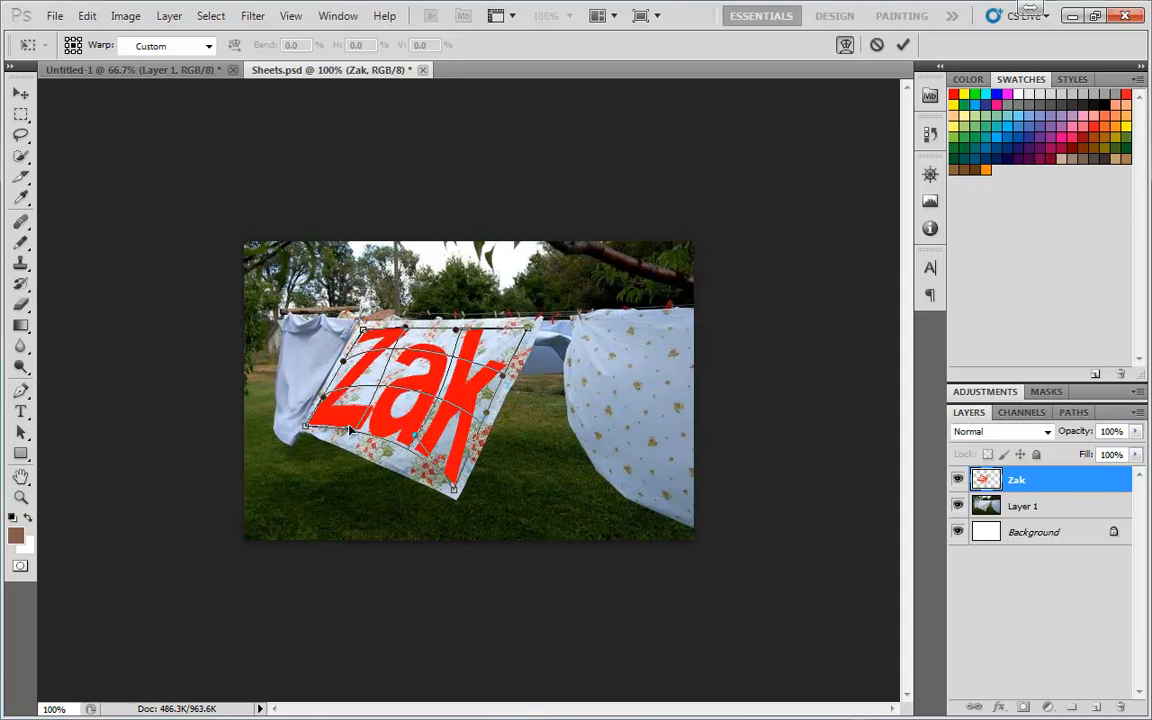
- Refine the warp's lower edge to follow the floral sheet's bottom hem, and apply the warp
{"action": "left_click_drag", "start_coordinate": [348, 429], "coordinate": [351, 420]}
{"action": "left_click_drag", "start_coordinate": [415, 437], "coordinate": [339, 361]}
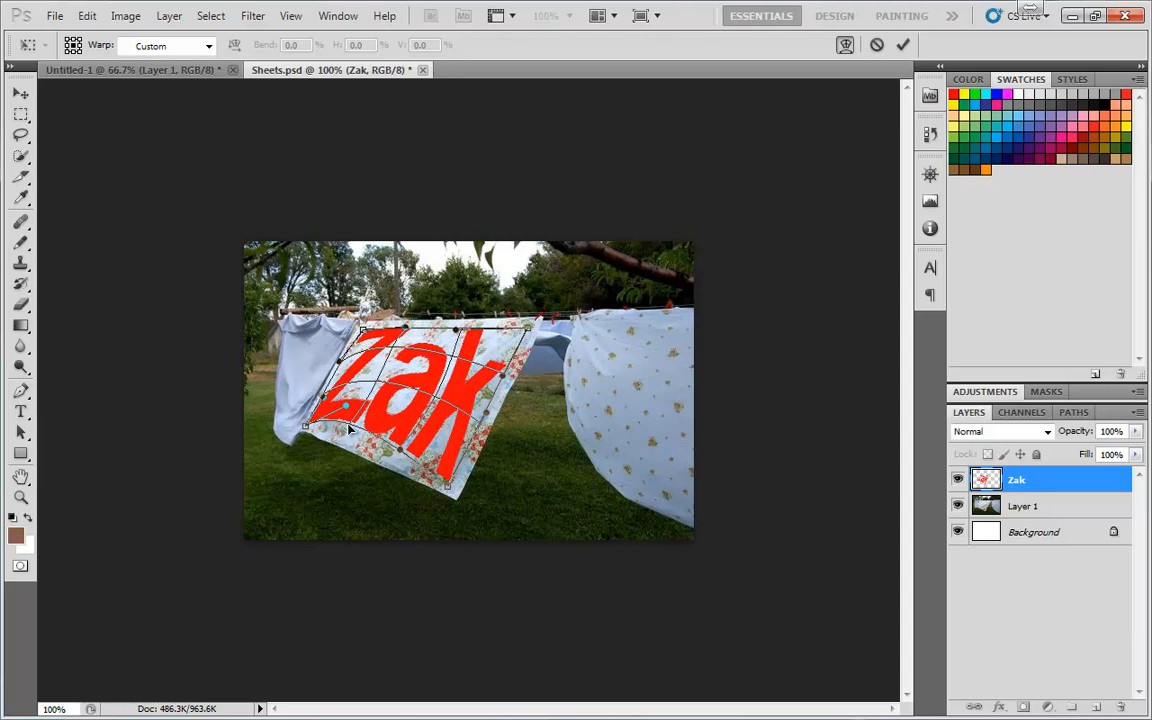
{"action": "left_click_drag", "start_coordinate": [346, 405], "coordinate": [336, 415]}
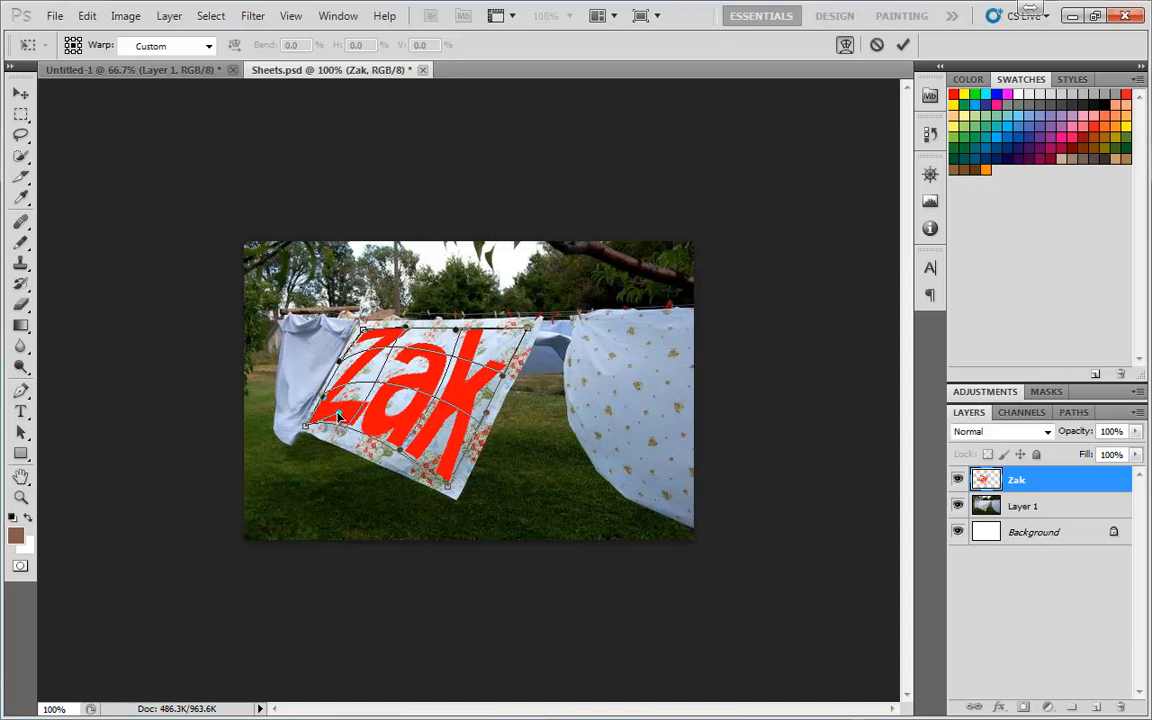
{"action": "key", "text": "Return"}
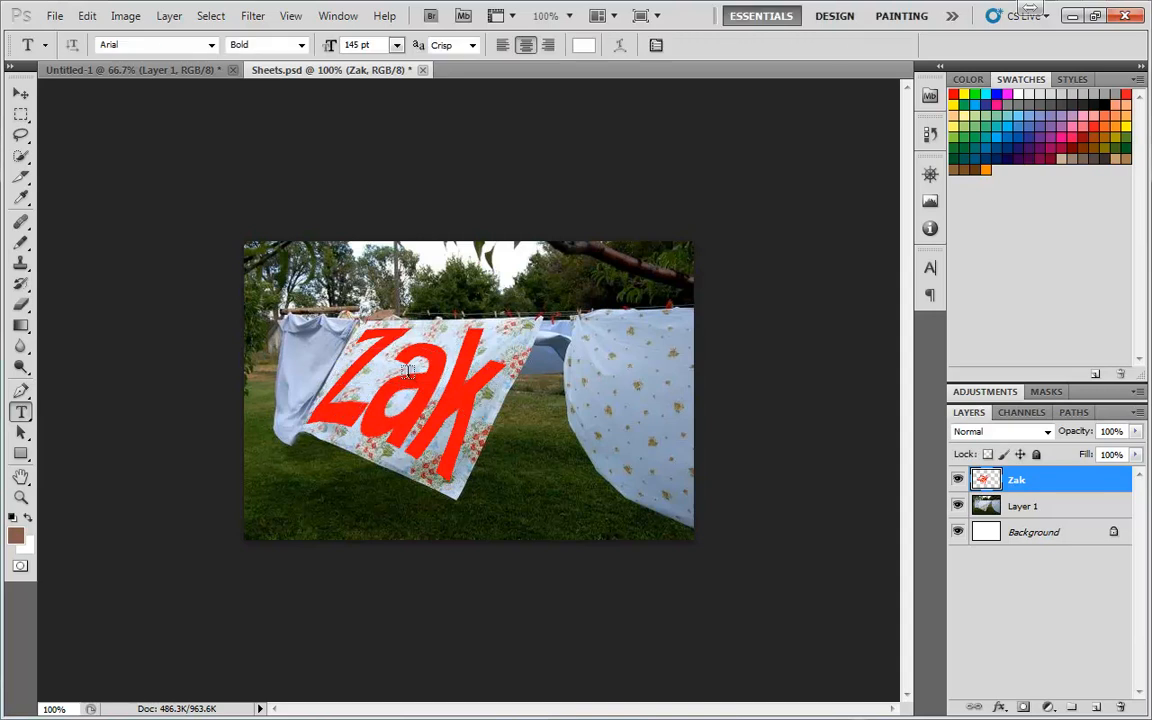